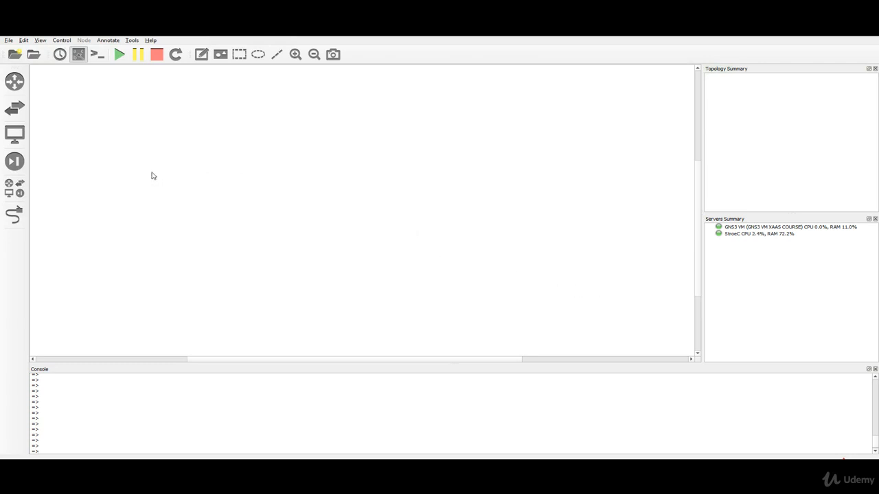
pyautogui.click(15, 191)
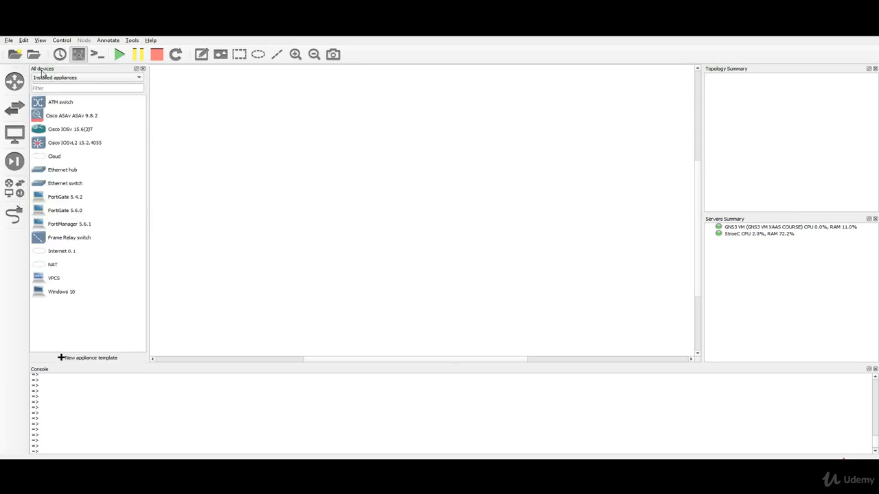
pyautogui.click(48, 78)
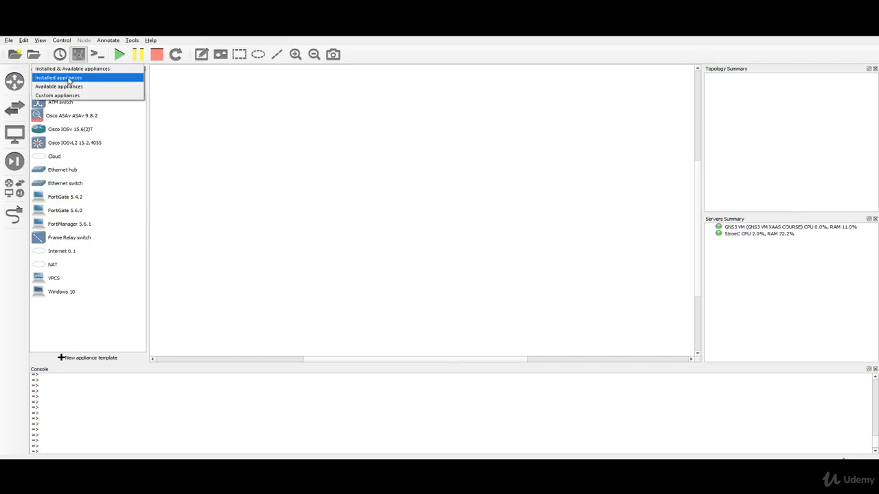
pyautogui.click(85, 78)
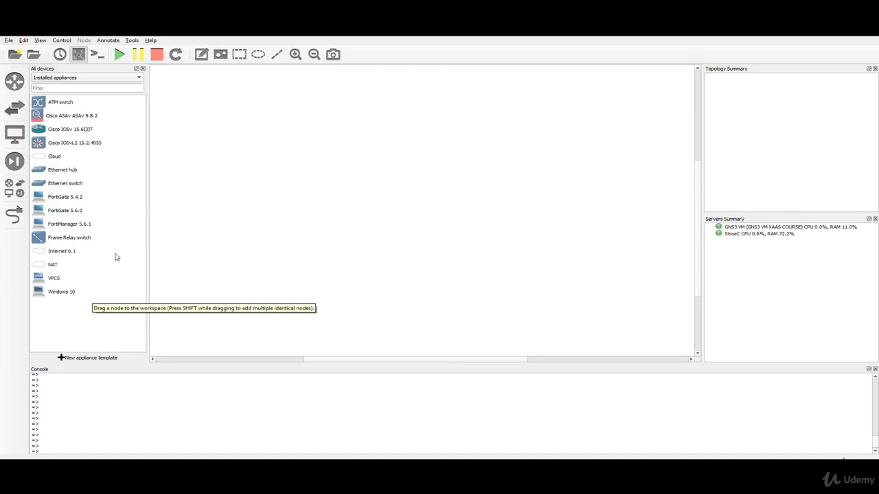
# Place Windows 10, FortiGate 5.4.2 and FortiManager 5.6.1 nodes, moving the FortiGate further right
pyautogui.moveTo(61, 292)
pyautogui.mouseDown()
pyautogui.moveTo(218, 208)
pyautogui.moveTo(195, 198)
pyautogui.mouseUp()
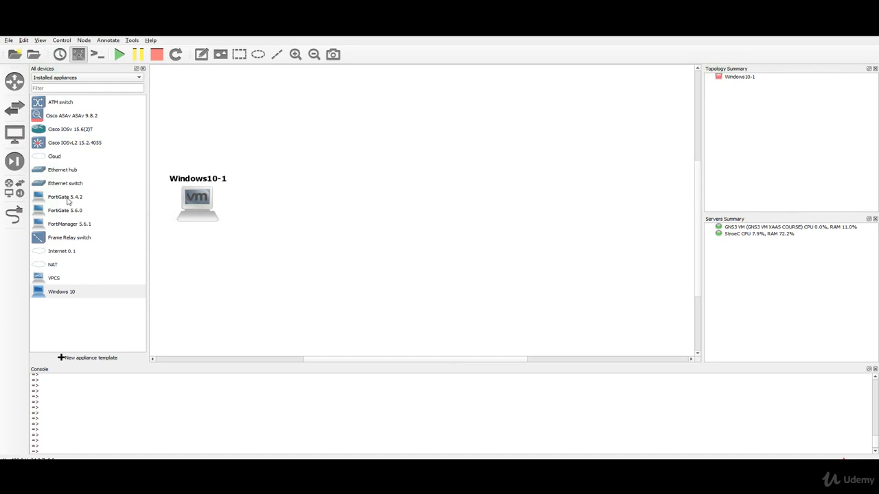
pyautogui.moveTo(66, 197); pyautogui.dragTo(365, 200)
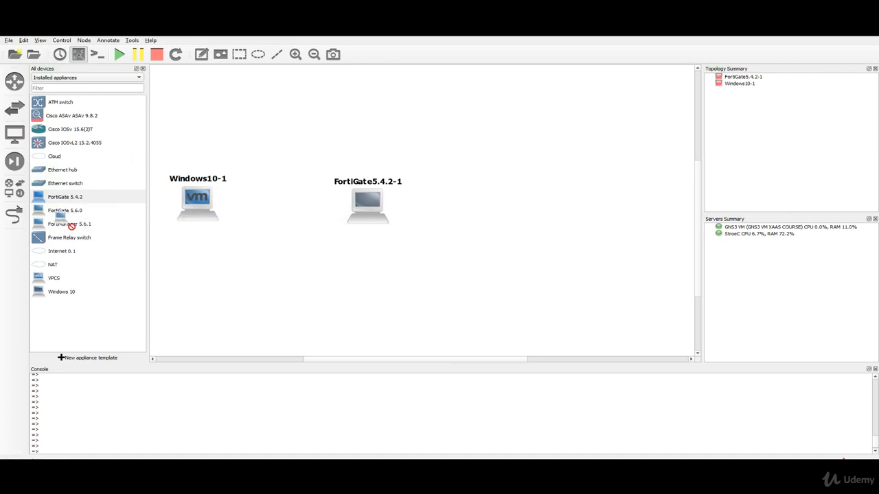
pyautogui.moveTo(63, 225)
pyautogui.mouseDown()
pyautogui.moveTo(365, 150)
pyautogui.moveTo(372, 103)
pyautogui.mouseUp()
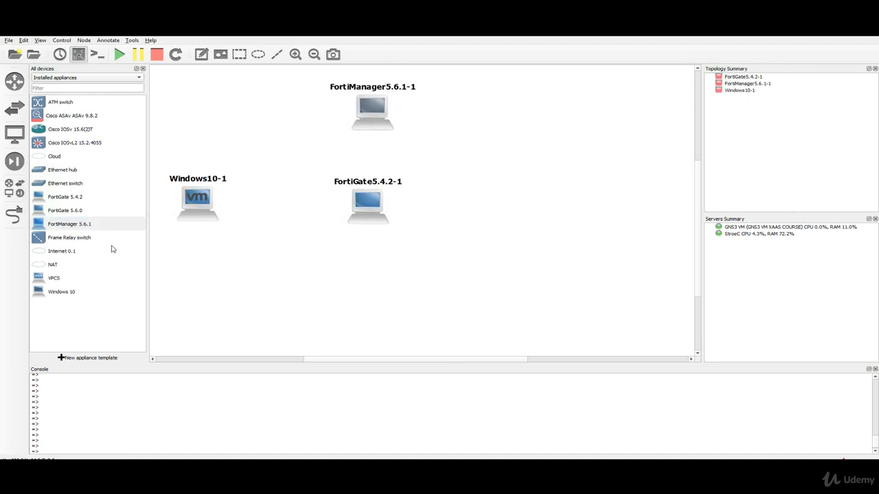
pyautogui.moveTo(368, 205); pyautogui.dragTo(495, 197)
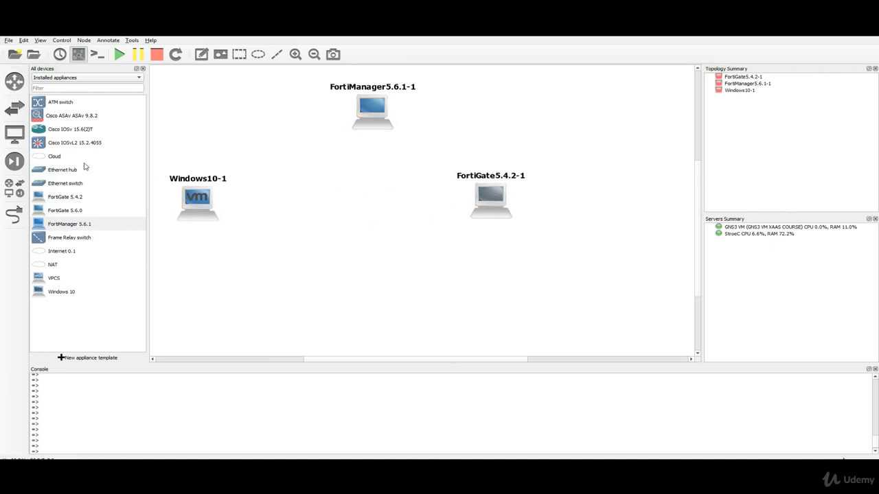
# Place a Cisco IOSvL2 switch in the middle and an Internet 0.1 cloud at the right
pyautogui.moveTo(74, 143); pyautogui.dragTo(374, 203)
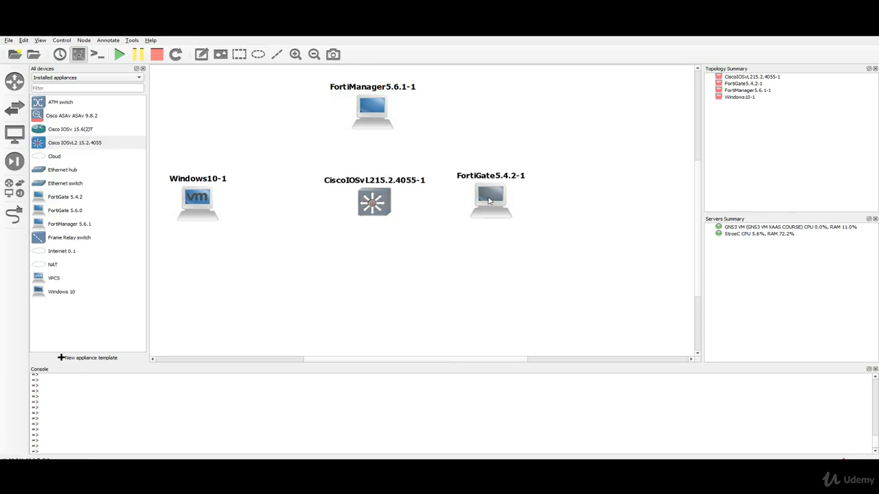
pyautogui.moveTo(489, 200); pyautogui.dragTo(505, 198)
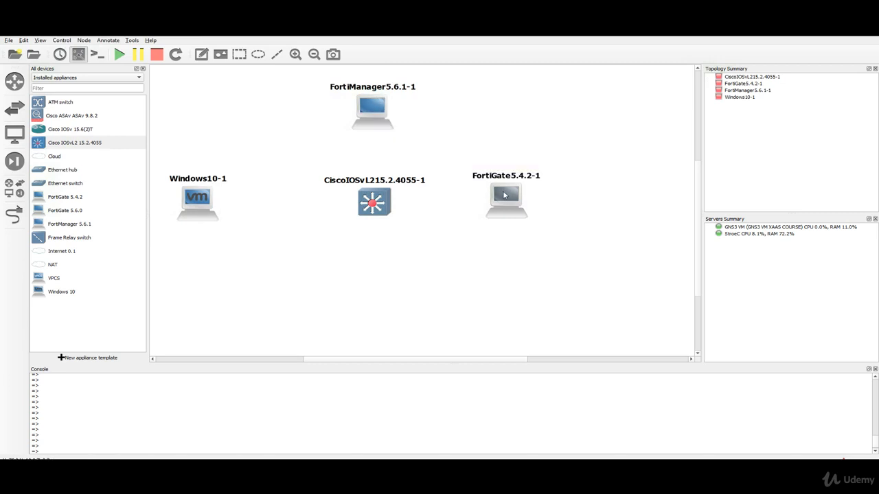
pyautogui.moveTo(373, 203); pyautogui.dragTo(369, 203)
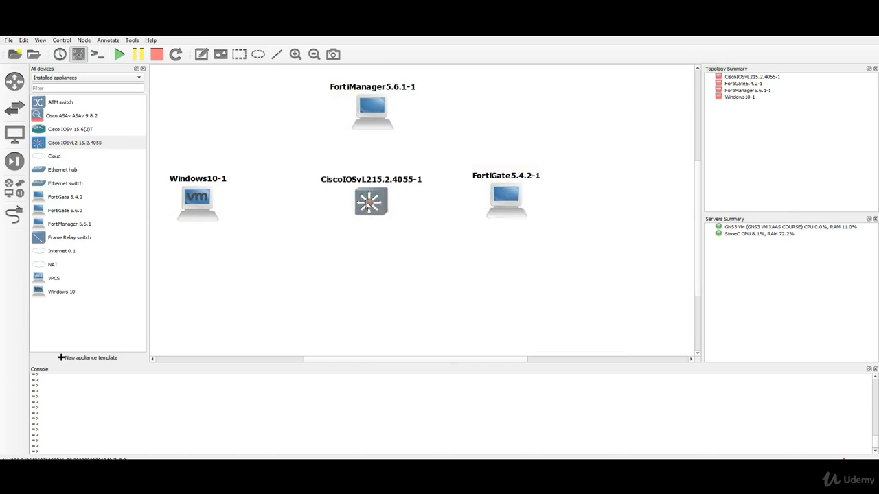
pyautogui.moveTo(58, 251)
pyautogui.mouseDown()
pyautogui.moveTo(448, 269)
pyautogui.moveTo(647, 198)
pyautogui.moveTo(621, 206)
pyautogui.mouseUp()
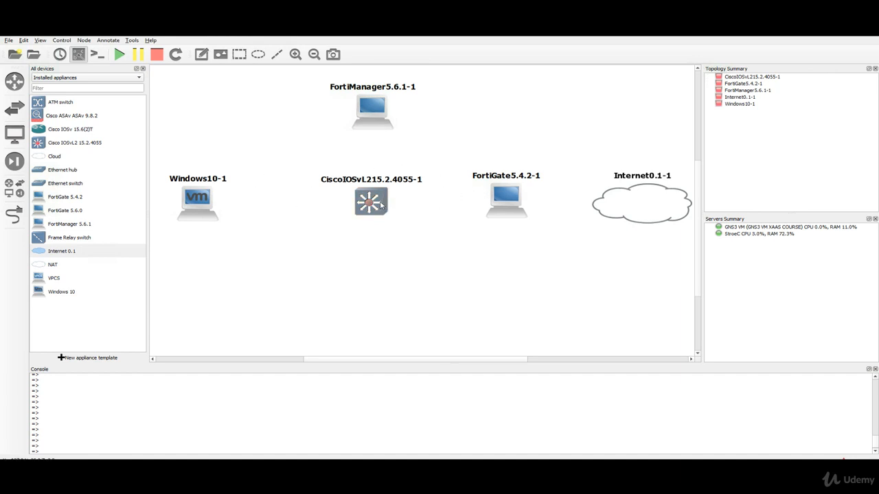
# Link Windows10-1 Ethernet0 to switch port Gi0/0 using Add a link
pyautogui.click(15, 215)
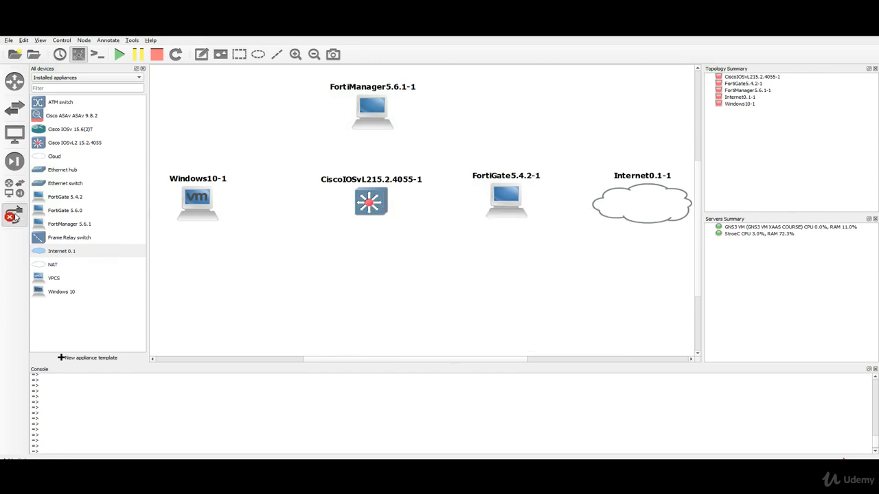
pyautogui.click(206, 204)
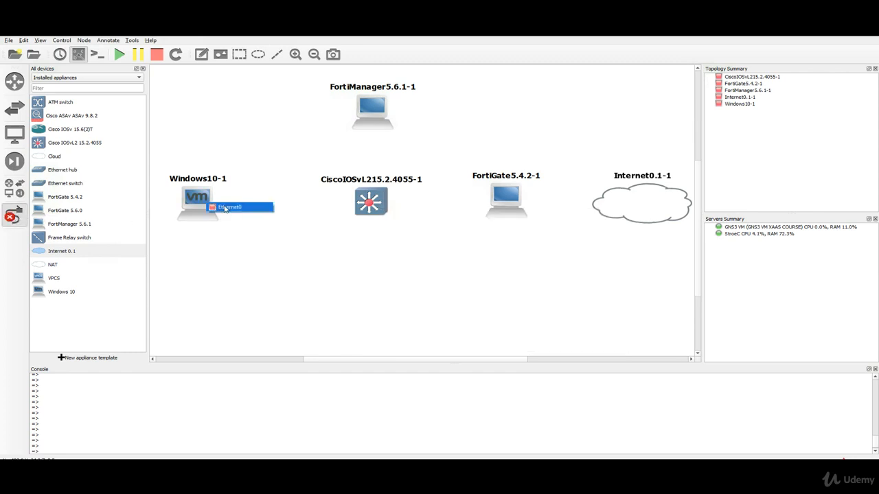
pyautogui.click(226, 207)
pyautogui.click(364, 203)
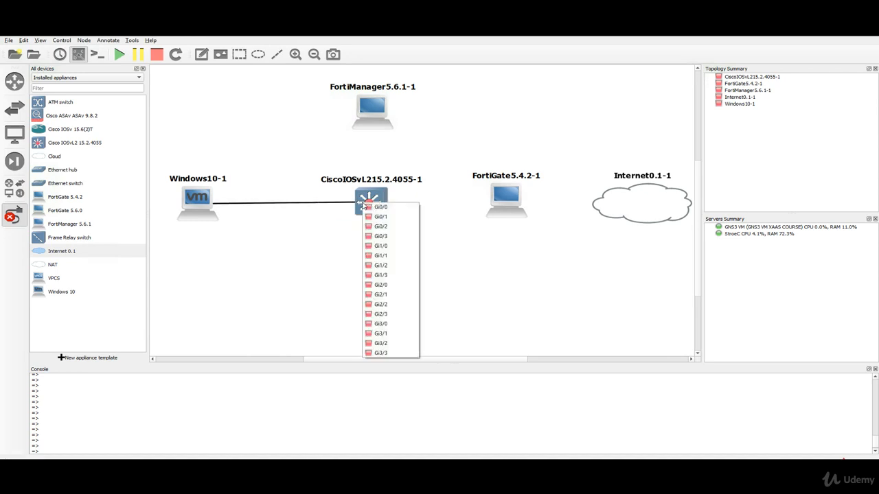
pyautogui.click(378, 206)
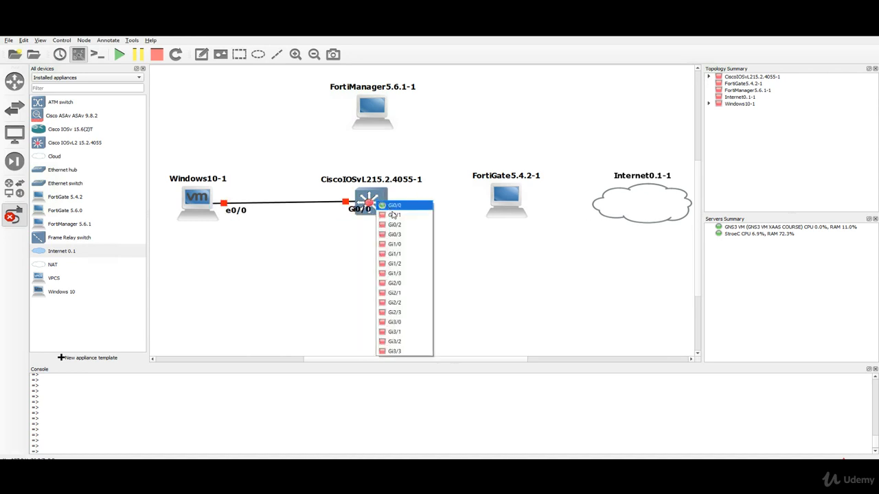
# Link switch Gi0/1 to FortiGate Port1 and FortiGate Port2 to the Internet cloud e0/0
pyautogui.click(393, 215)
pyautogui.click(505, 199)
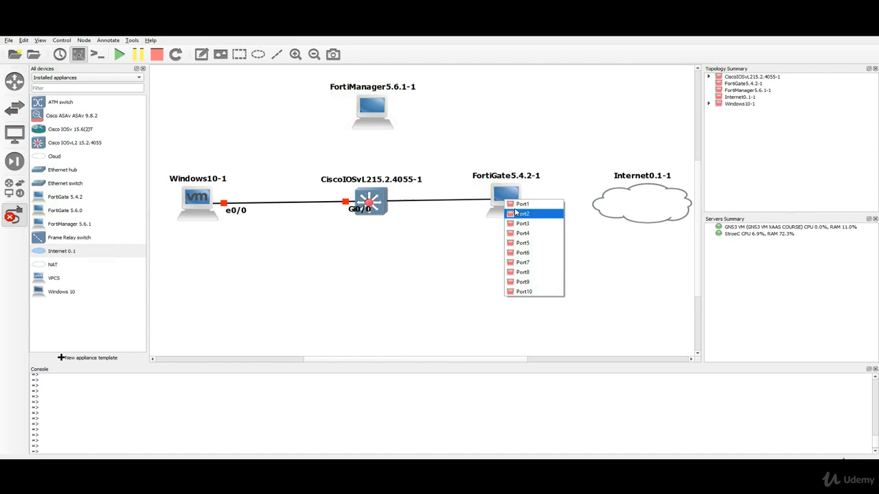
pyautogui.click(522, 203)
pyautogui.click(506, 199)
pyautogui.click(536, 213)
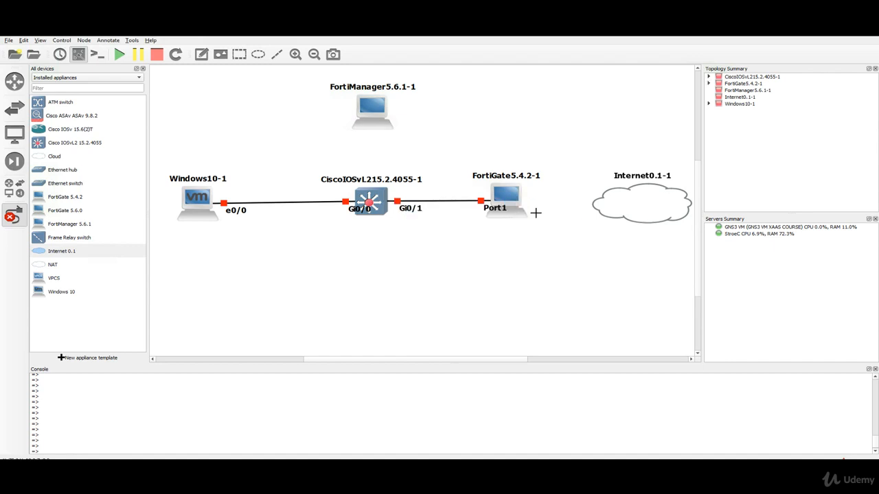
pyautogui.click(631, 201)
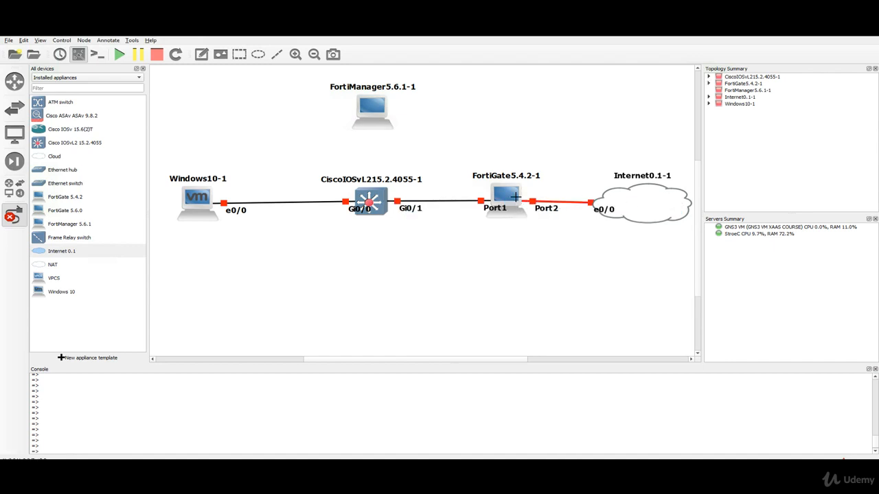
# Link switch Gi0/2 to FortiManager Port1 and finish link drawing
pyautogui.click(374, 199)
pyautogui.press('Escape')
pyautogui.click(376, 117)
pyautogui.press('Escape')
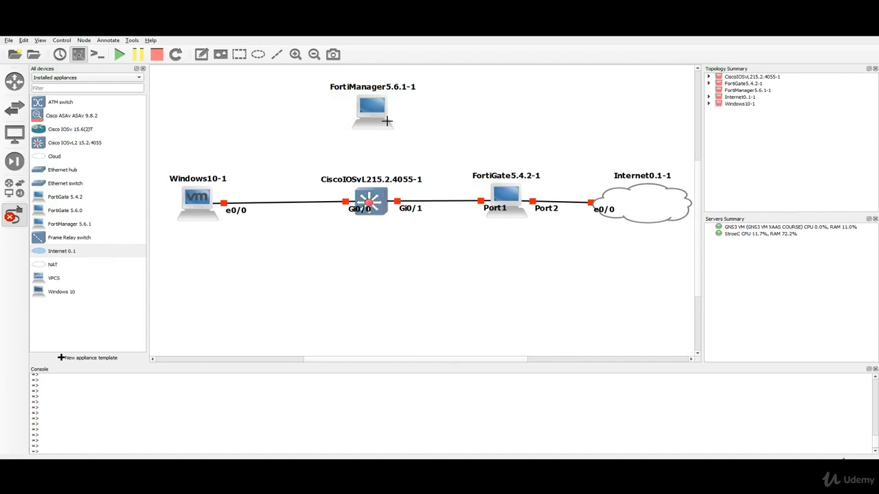
pyautogui.click(12, 216)
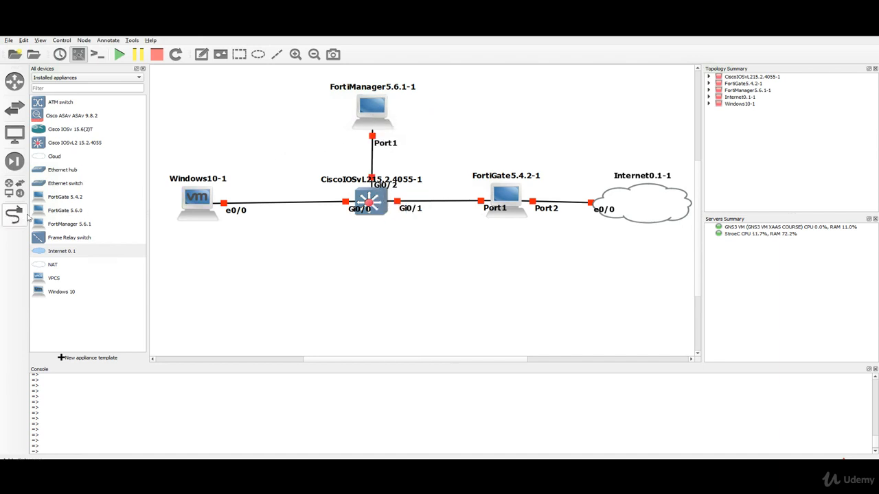
# Move the Gi0/0 and Gi0/2 port labels clear and put the switch's name below it
pyautogui.moveTo(362, 211); pyautogui.dragTo(337, 211)
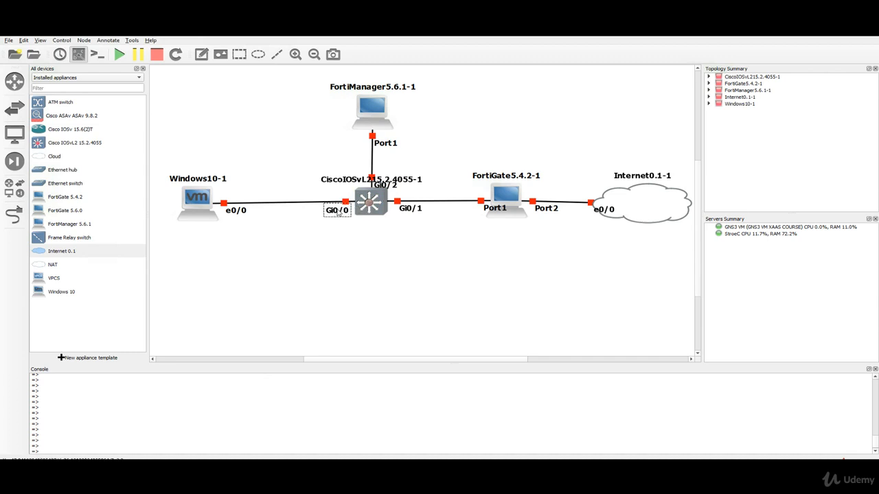
pyautogui.moveTo(350, 180); pyautogui.dragTo(352, 230)
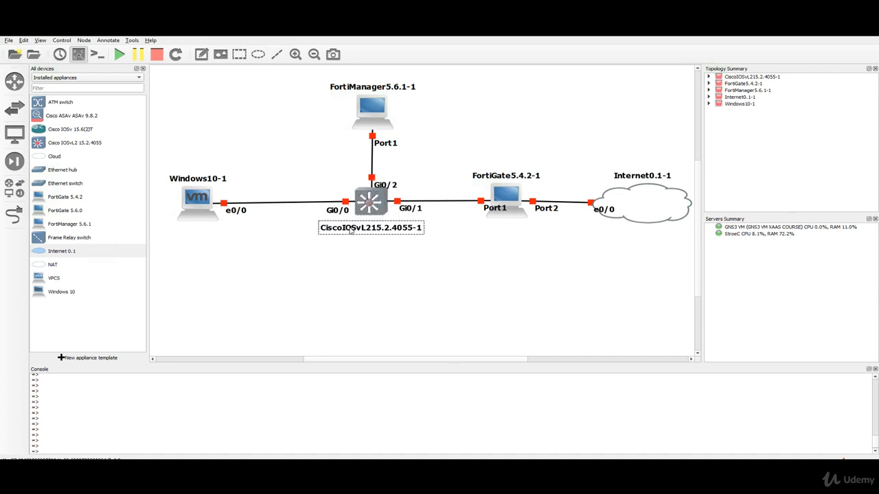
pyautogui.moveTo(389, 187); pyautogui.dragTo(395, 184)
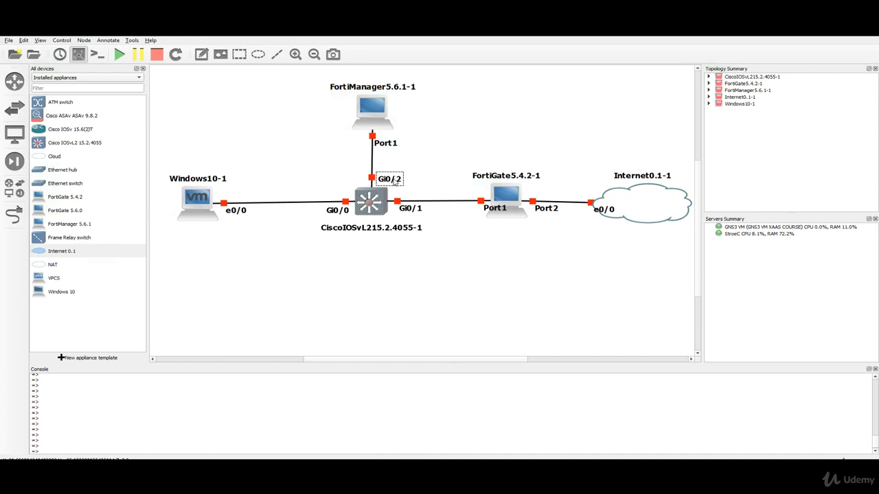
# Reposition the FortiGate Port1 label and the cloud's e0/0 label clear of the links
pyautogui.moveTo(495, 208); pyautogui.dragTo(473, 208)
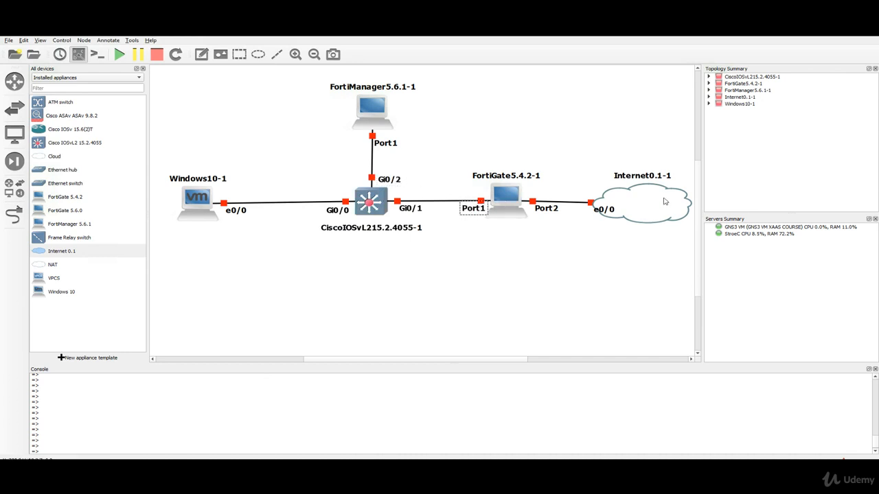
pyautogui.moveTo(664, 201); pyautogui.dragTo(665, 197)
pyautogui.moveTo(608, 210); pyautogui.dragTo(591, 213)
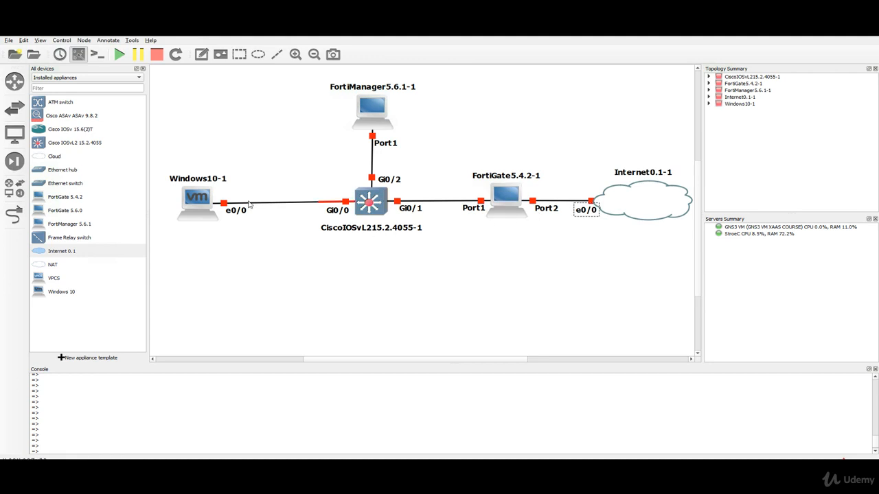
# Rename the Windows10-1 node to WindowsPC via Change hostname
pyautogui.rightClick(199, 202)
pyautogui.click(233, 206)
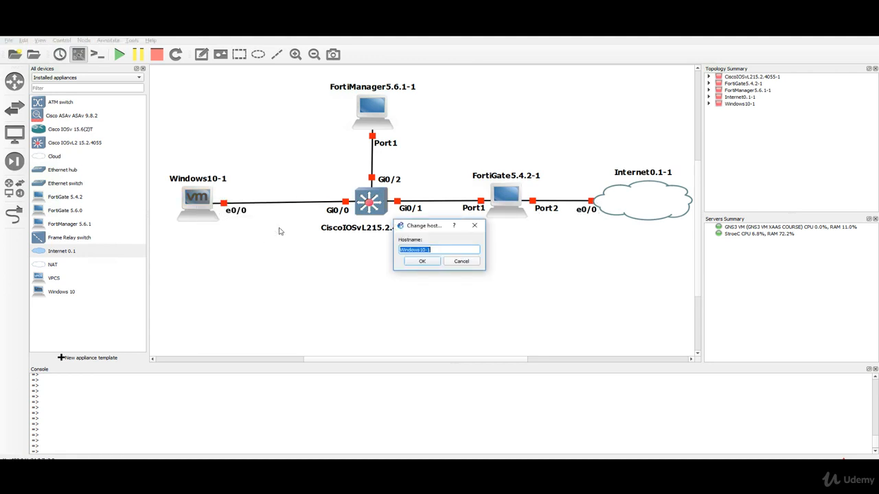
pyautogui.click(445, 250)
pyautogui.write('PC')
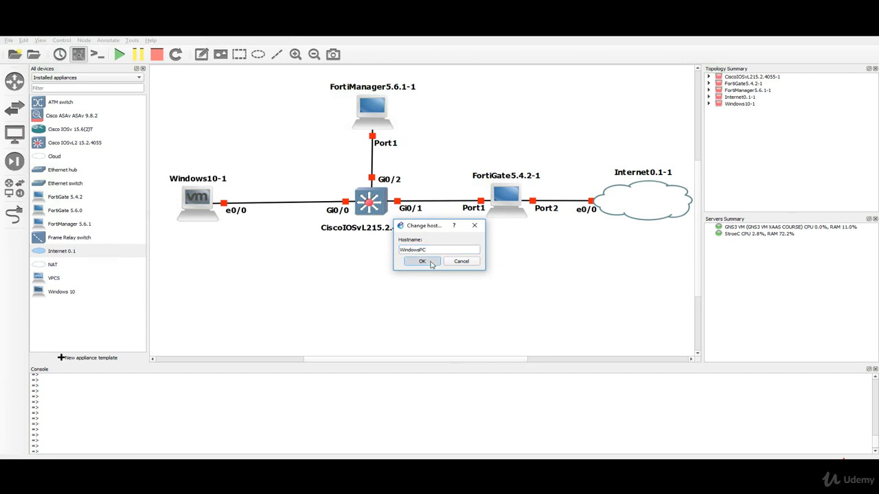
pyautogui.click(422, 261)
# Rename the FortiManager node to FortiManager
pyautogui.rightClick(378, 107)
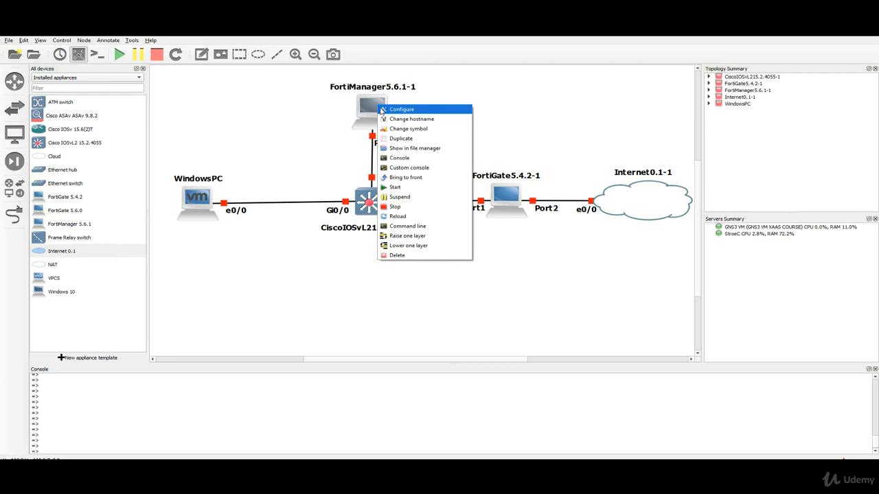
pyautogui.click(402, 121)
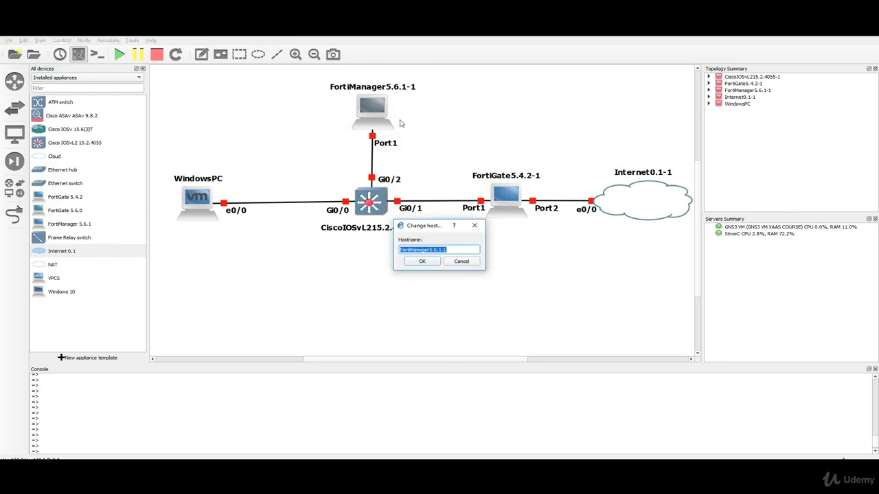
pyautogui.click(461, 249)
pyautogui.click(422, 262)
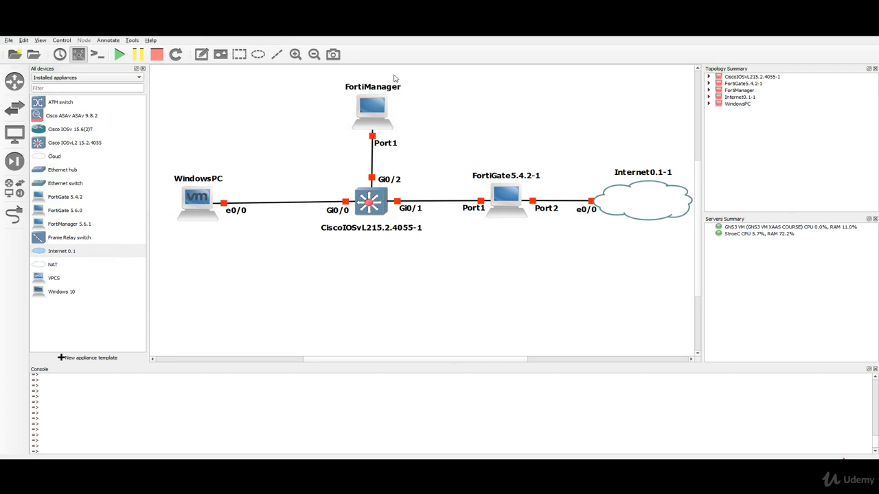
# Rename the Cisco switch to Switch and move its name below the switch
pyautogui.rightClick(379, 208)
pyautogui.click(402, 219)
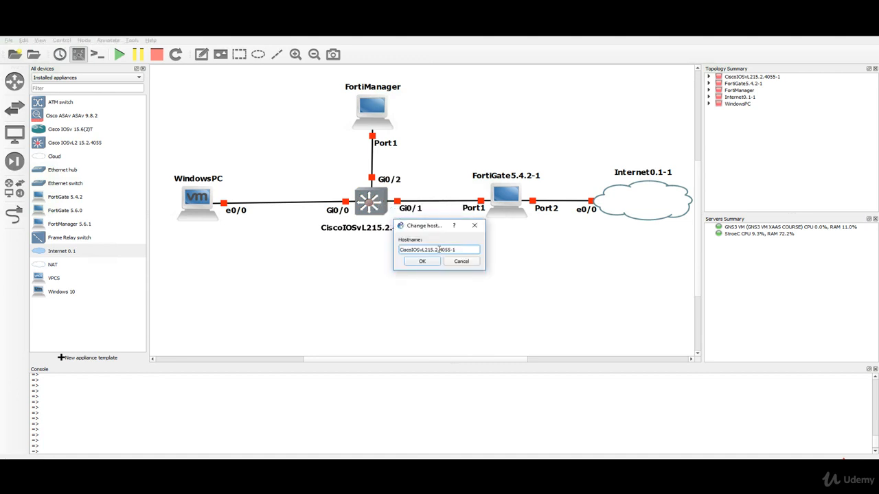
pyautogui.write('A')
pyautogui.click(422, 263)
pyautogui.moveTo(357, 227)
pyautogui.mouseDown()
pyautogui.moveTo(364, 183)
pyautogui.moveTo(373, 224)
pyautogui.mouseUp()
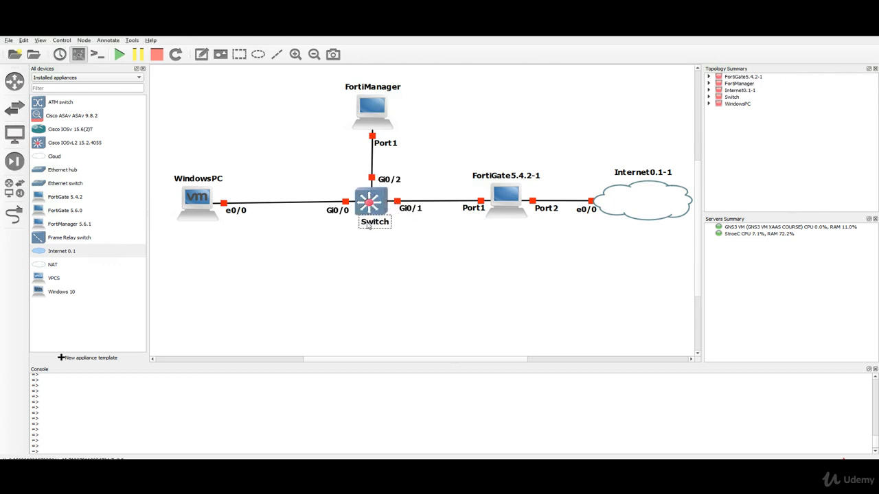
# Rename the FortiGate node to FortiGateFirewall
pyautogui.click(515, 176)
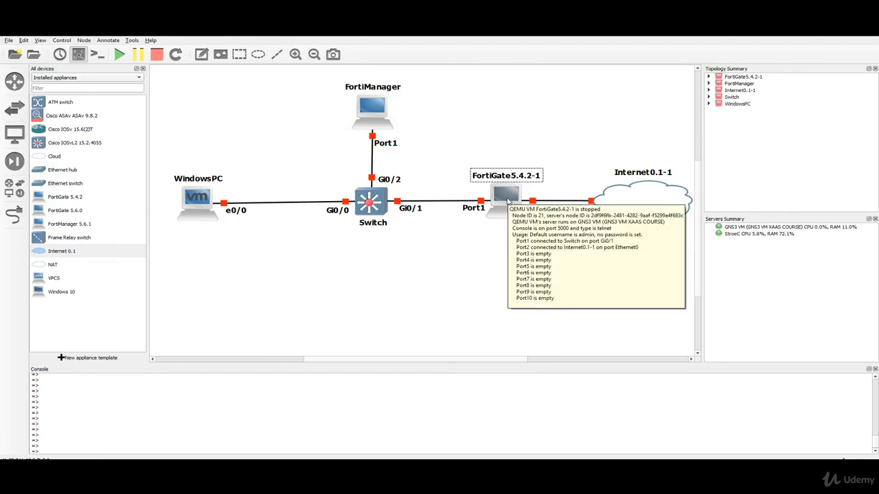
pyautogui.rightClick(508, 201)
pyautogui.click(529, 211)
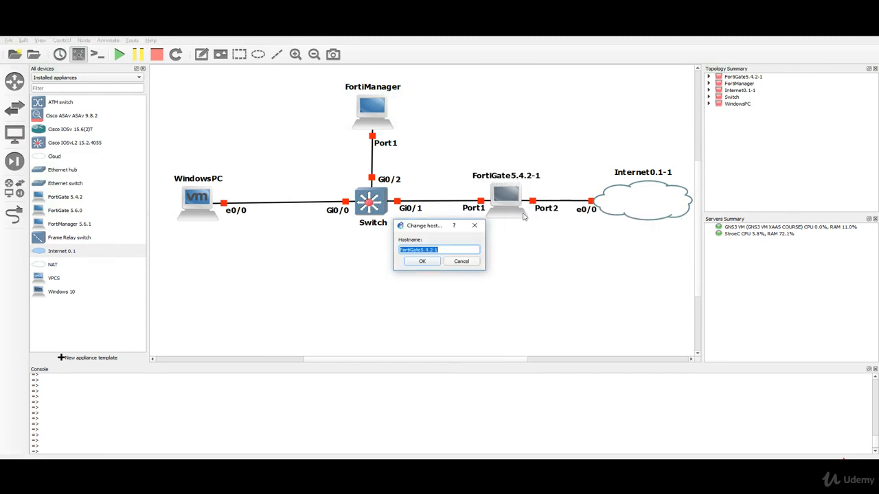
pyautogui.click(457, 249)
pyautogui.click(423, 262)
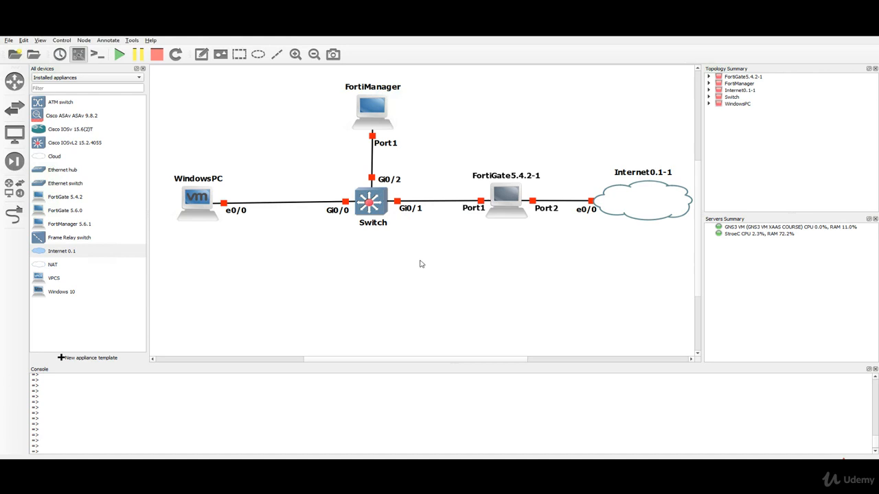
pyautogui.write('Firewall')
# Rename the Internet0.1-1 cloud to Internet
pyautogui.rightClick(654, 206)
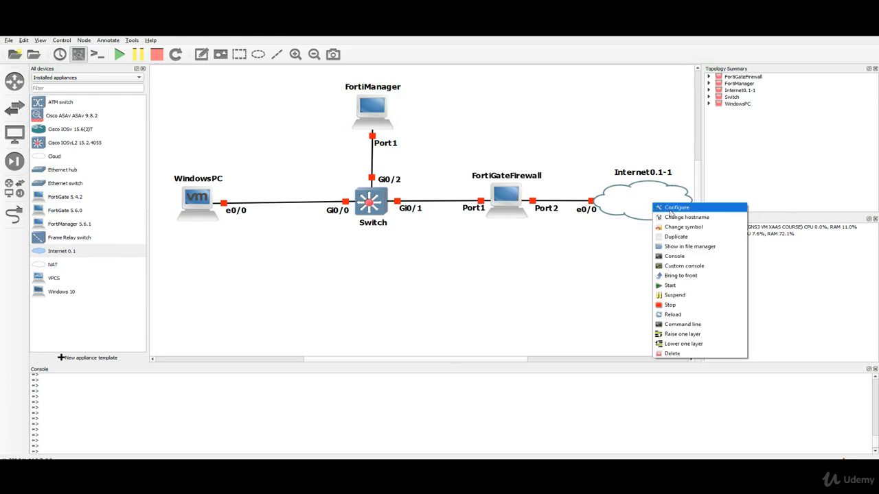
pyautogui.click(676, 218)
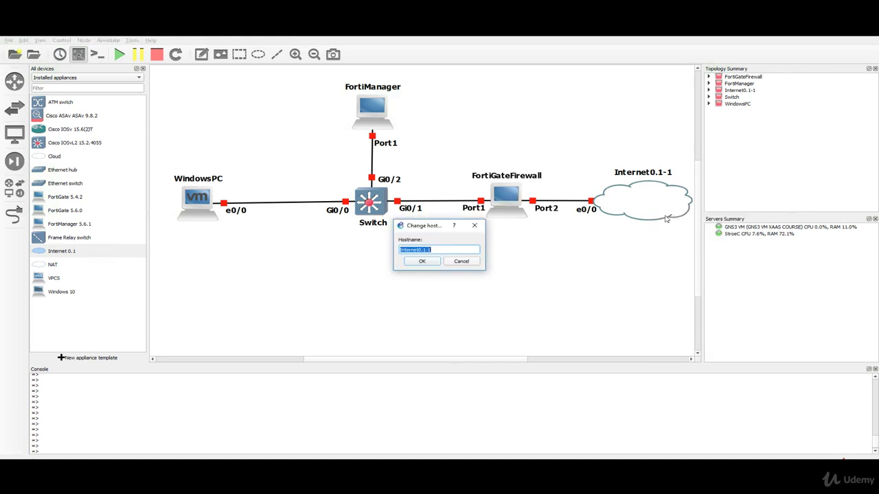
pyautogui.click(438, 250)
pyautogui.click(436, 261)
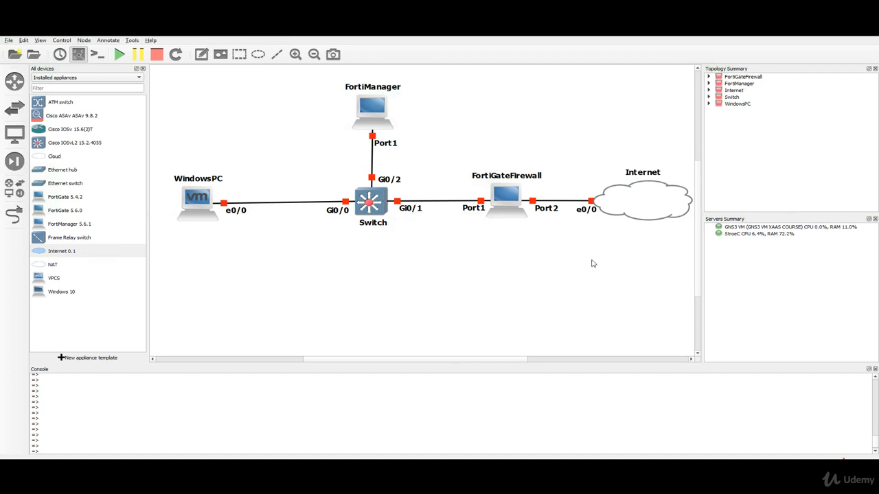
pyautogui.scroll(3, 699, 242)
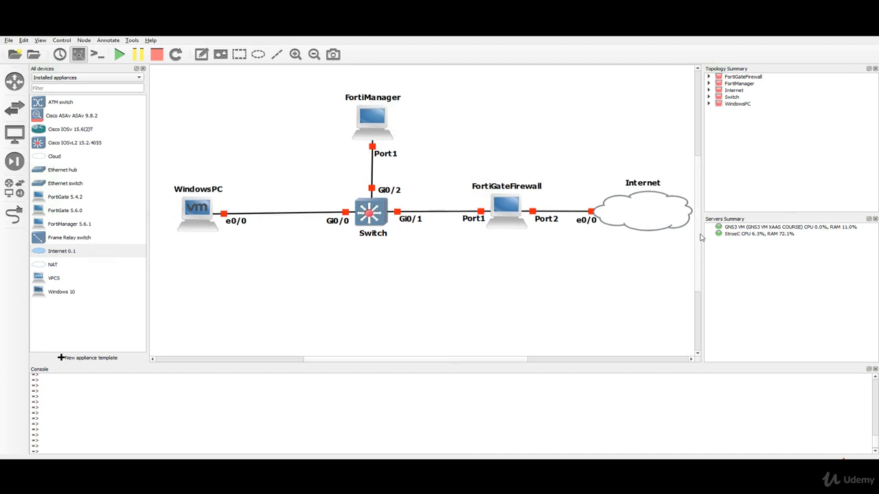